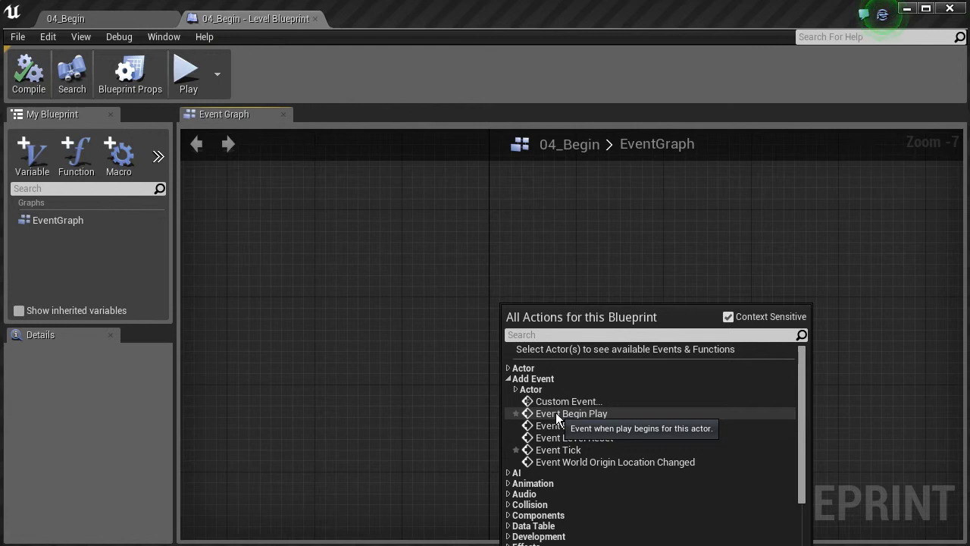
Step: Add an Event Begin Play node to the level blueprint's event graph
scroll(509, 304, up, 8)
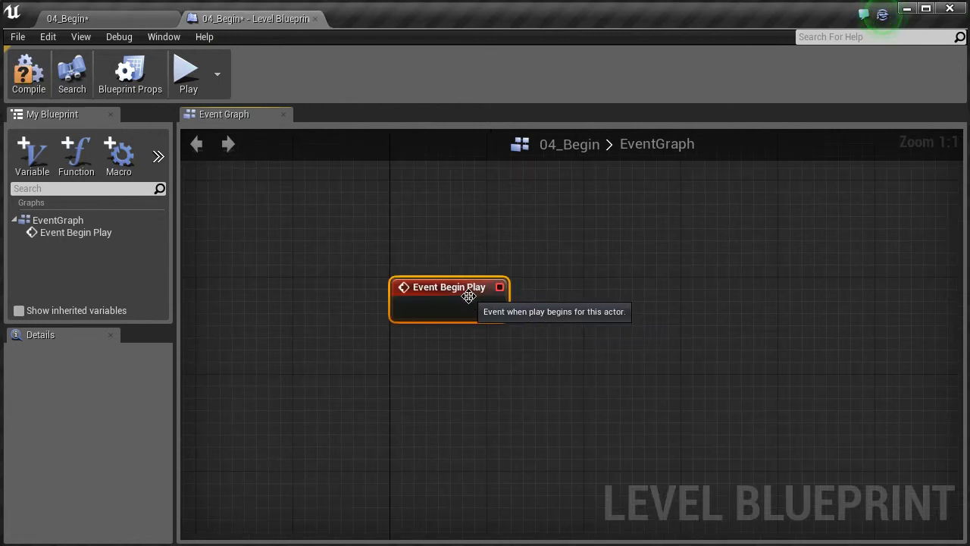
right_drag(544, 354, 448, 327)
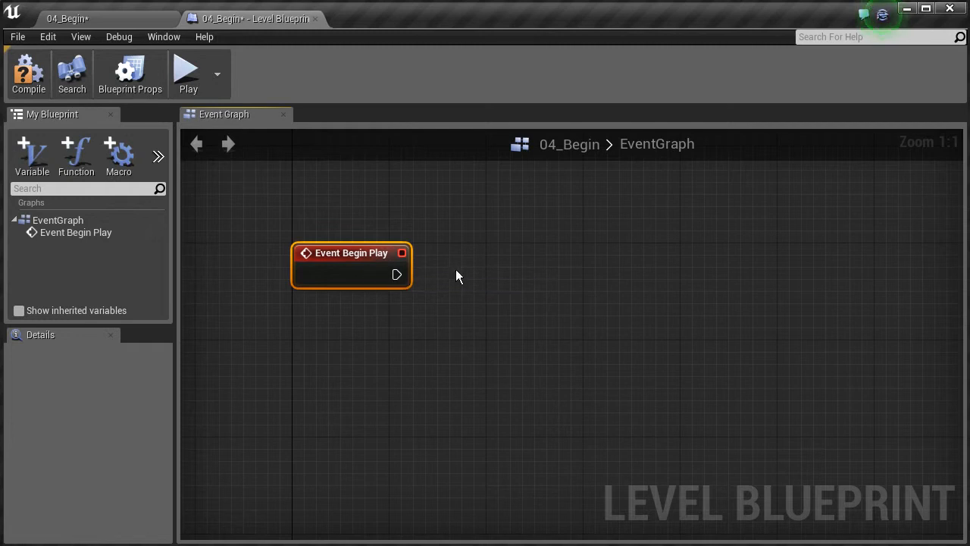
Step: Select MatineeActor_Cinematic in the level and add its Cinematic Play function node to the level blueprint
click(126, 20)
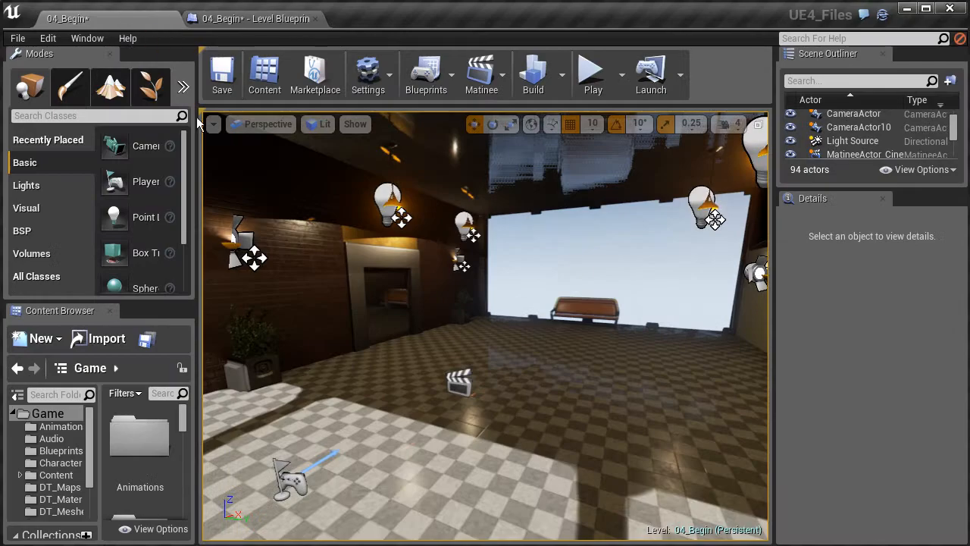
click(459, 382)
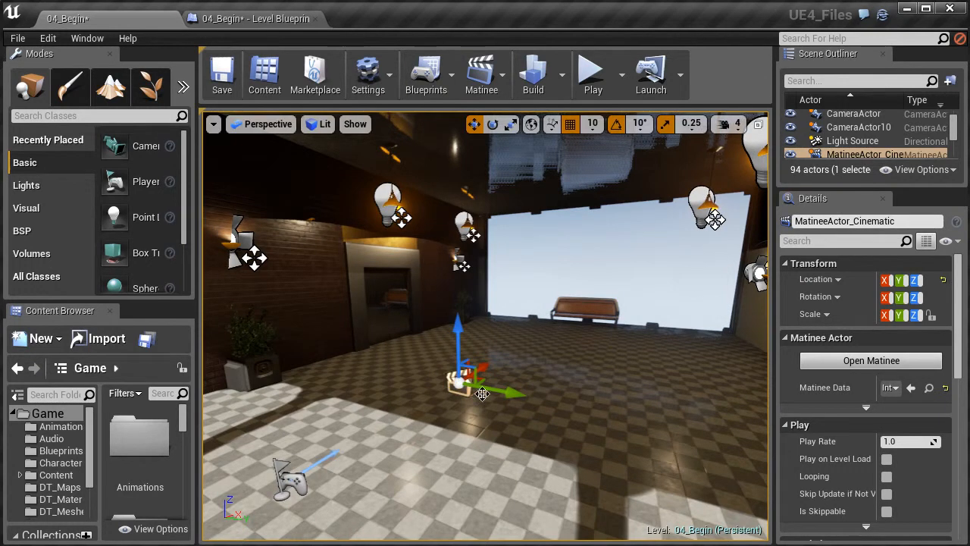
click(237, 19)
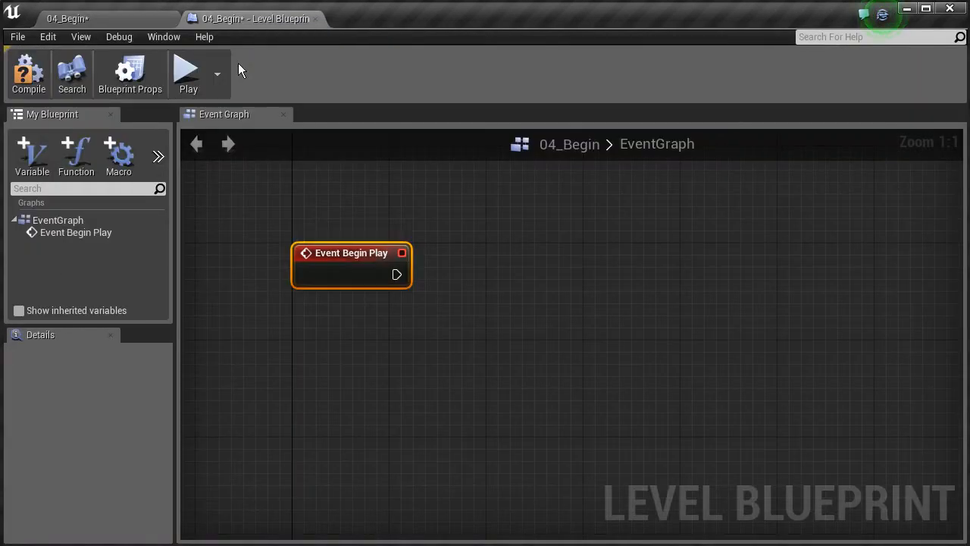
right_click(635, 260)
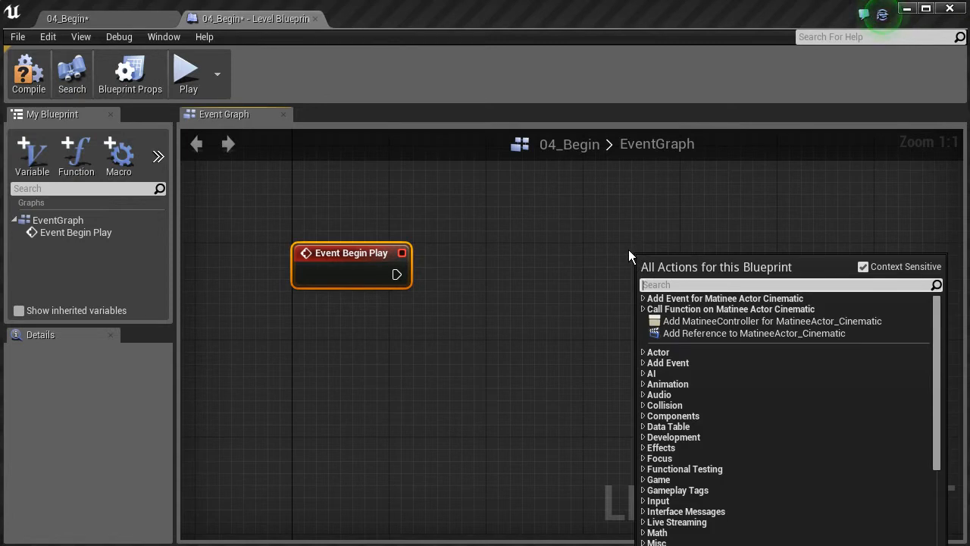
text(player)
key(BackSpace)
key(BackSpace)
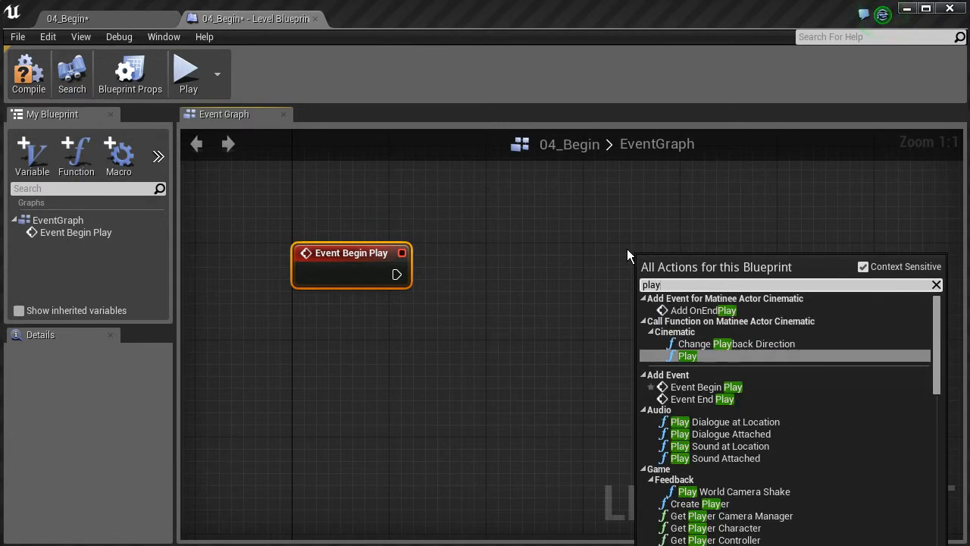
click(687, 356)
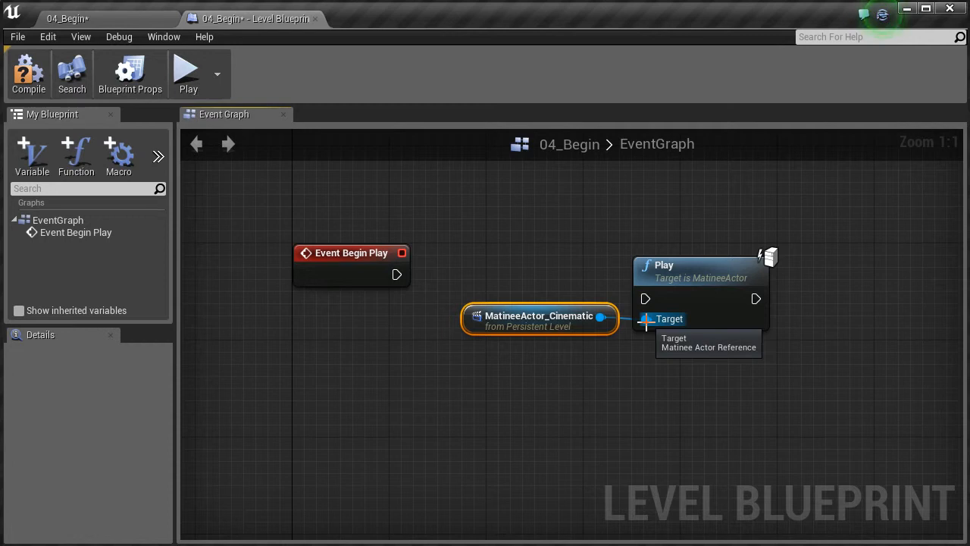
Step: Arrange the matinee reference and Play nodes, connect Event Begin Play's execution output to Play, and compile the blueprint
drag(546, 326, 327, 375)
drag(673, 265, 568, 256)
drag(396, 275, 580, 247)
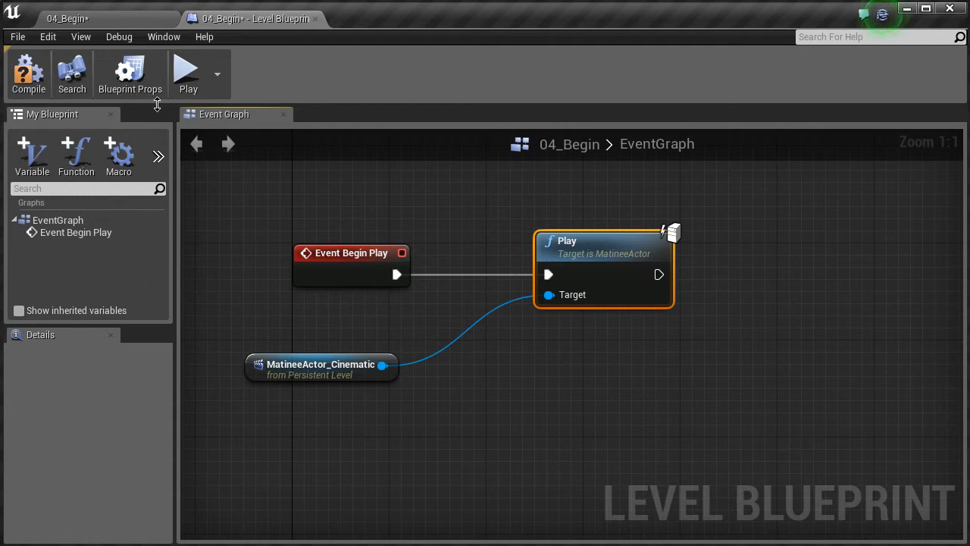
click(30, 76)
Step: Play-test the level from the 04_Begin viewport to check the cinematic, and stop the session
click(96, 21)
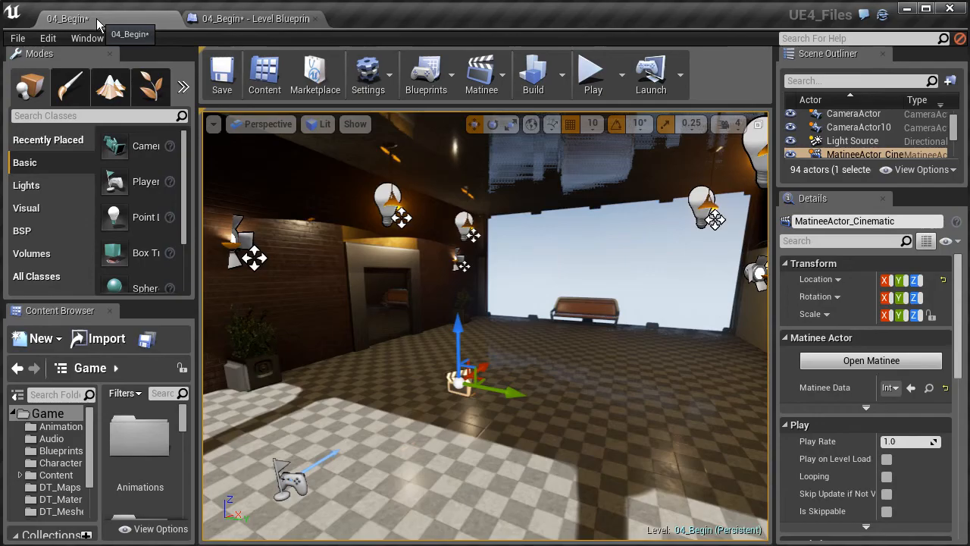
click(591, 76)
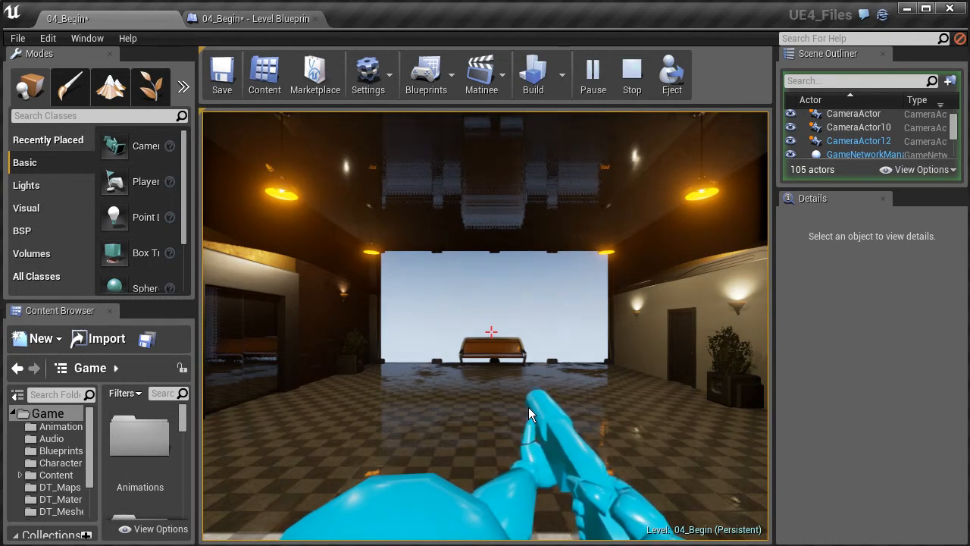
key(Escape)
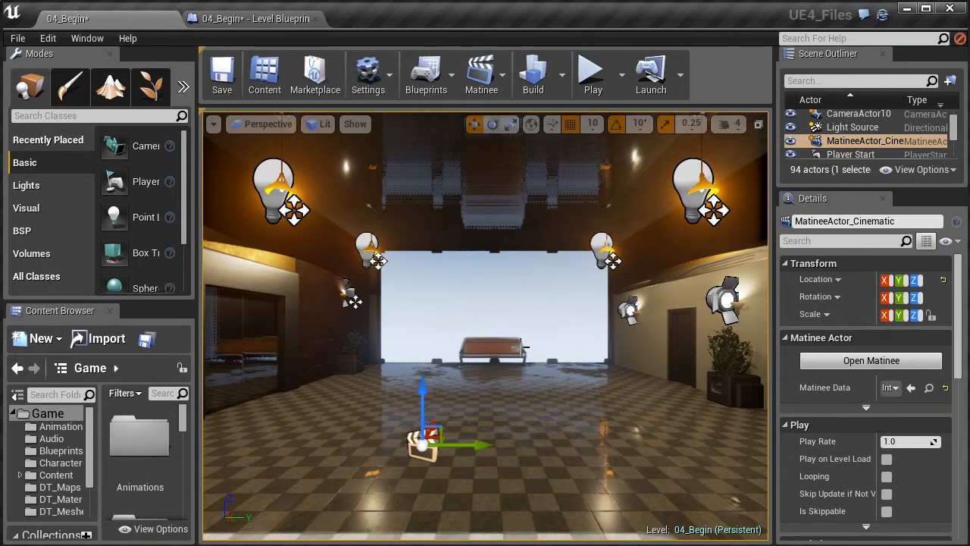
Step: Open MatineeActor_Cinematic in the Matinee editor and dock its window beside the Level Blueprint
click(504, 75)
click(534, 169)
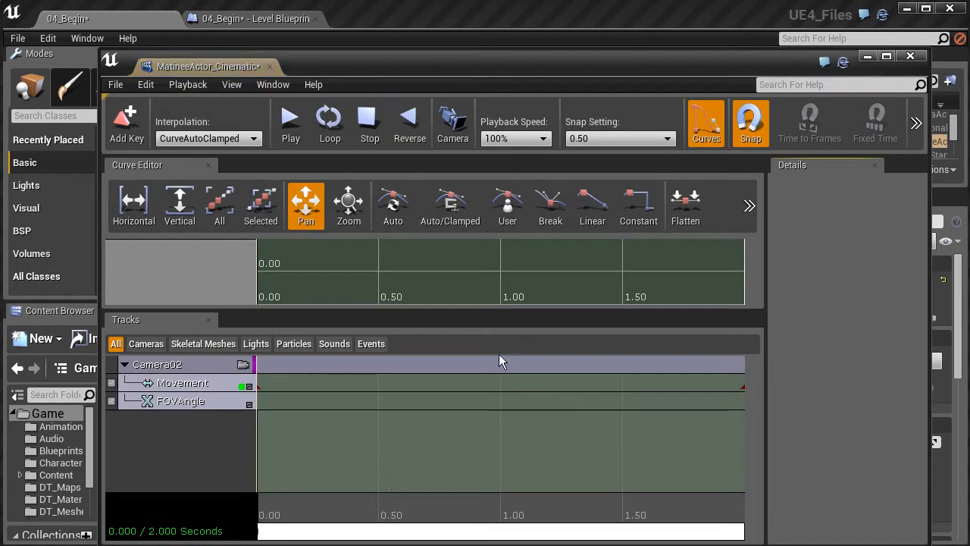
drag(199, 67, 400, 21)
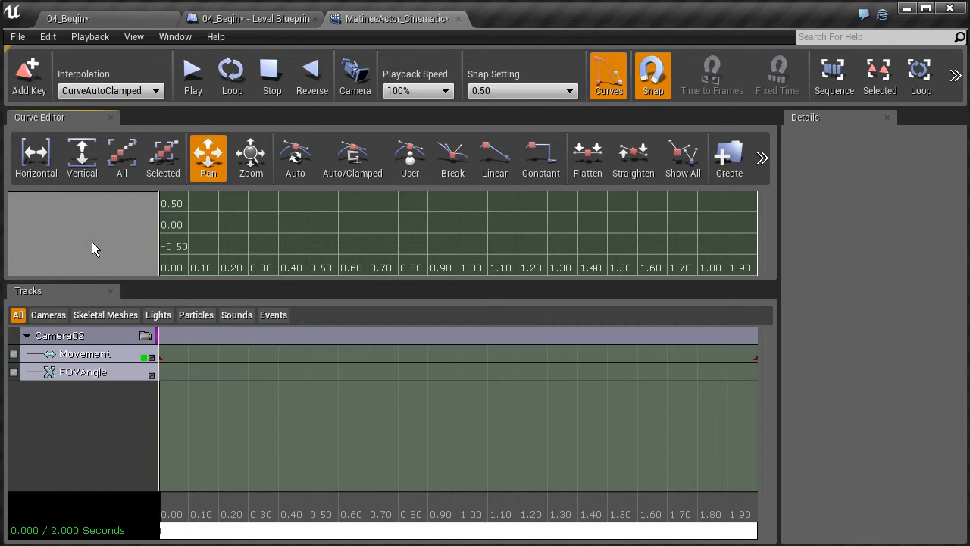
Step: Add a new Director group to the matinee, enlarge the Tracks area and select the group's Director track
right_click(68, 419)
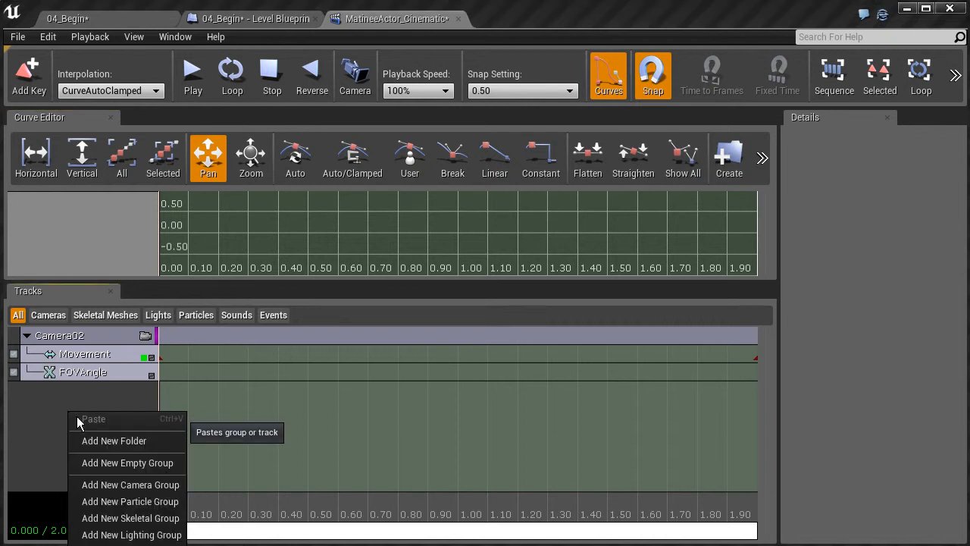
right_click(53, 386)
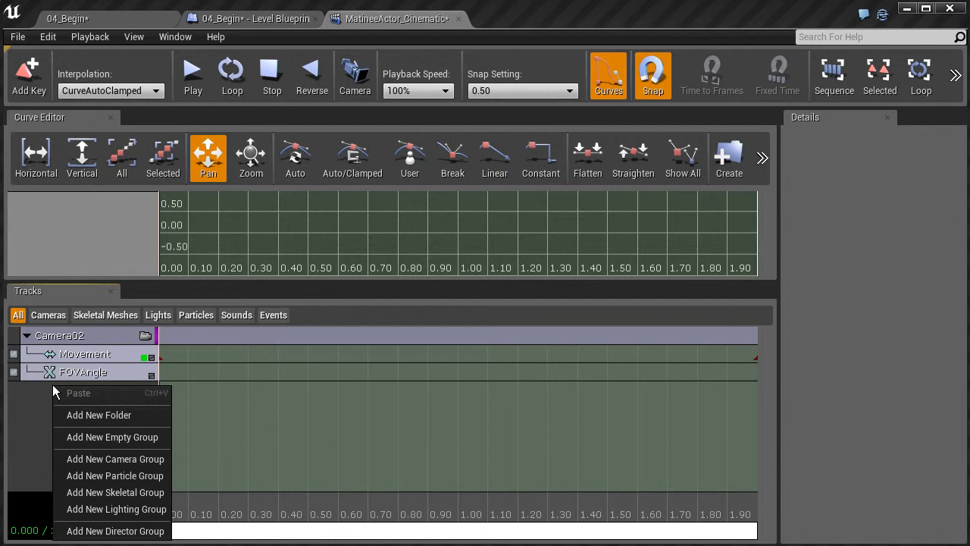
click(115, 530)
scroll(71, 343, down, 1)
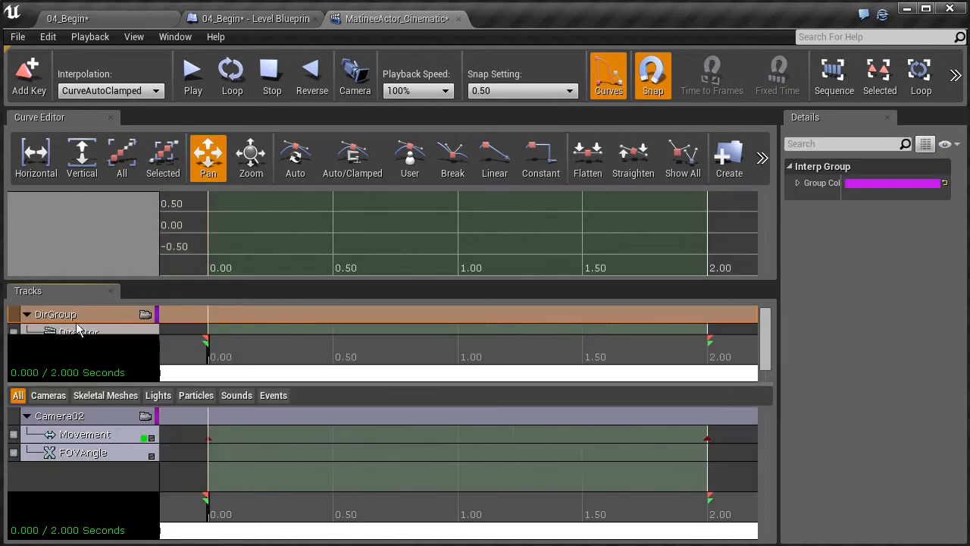
drag(144, 281, 133, 209)
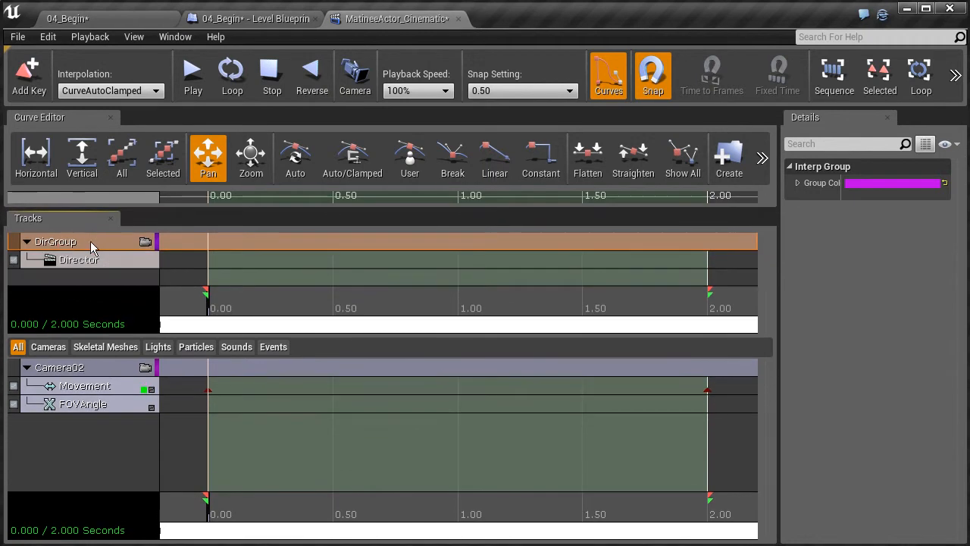
click(84, 262)
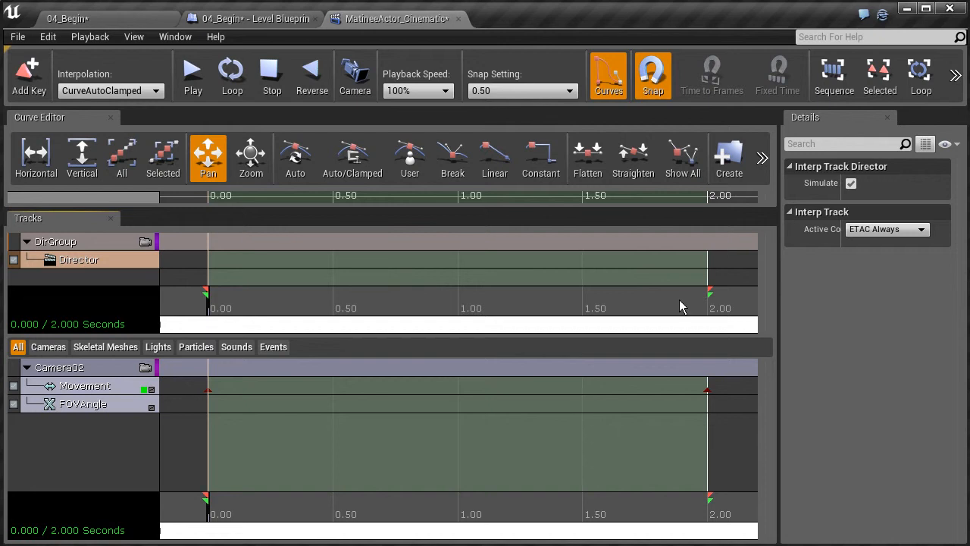
Step: Inspect the matinee's camera in the level by selecting CameraActor10 near the bench
click(150, 23)
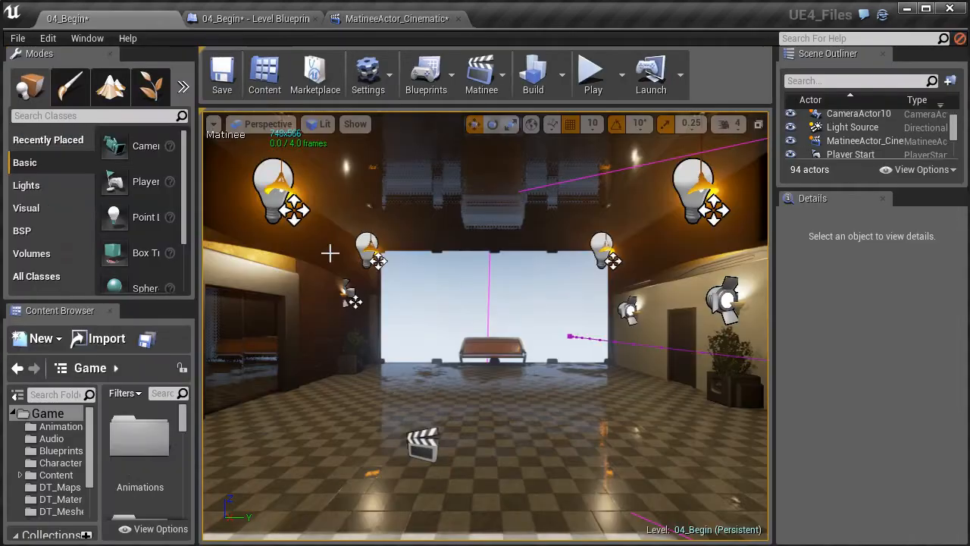
right_drag(421, 336, 422, 336)
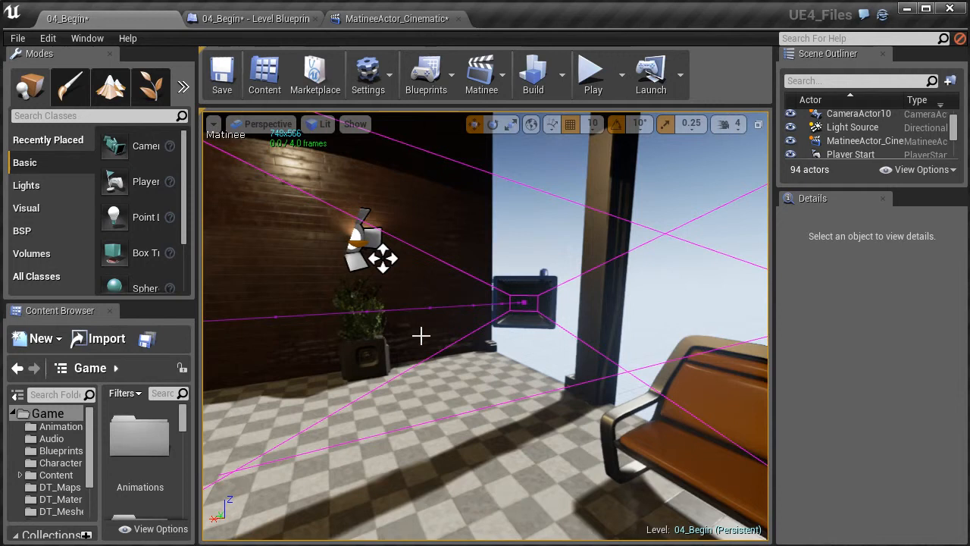
click(525, 298)
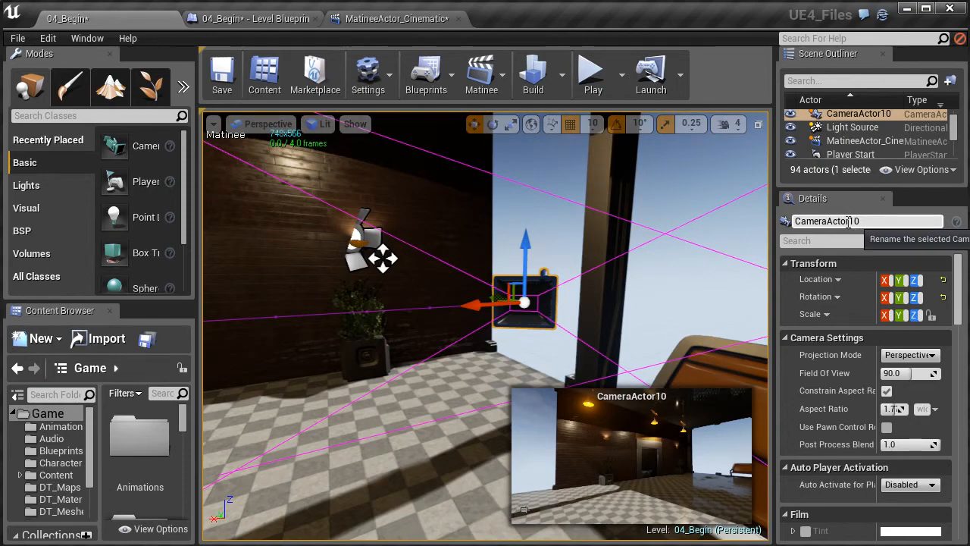
Step: Add a key at 0.00 seconds on the Director track that cuts to the Camera02 group
click(389, 18)
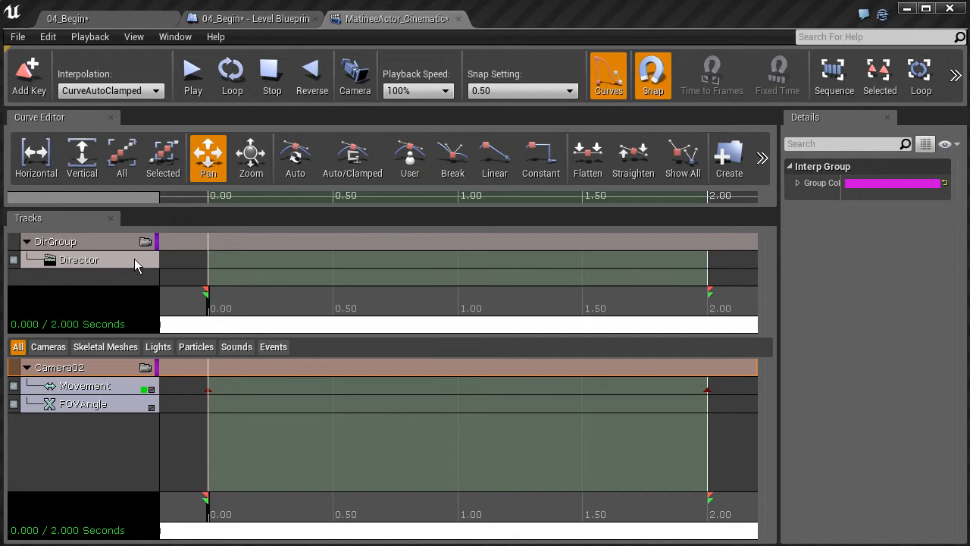
click(109, 261)
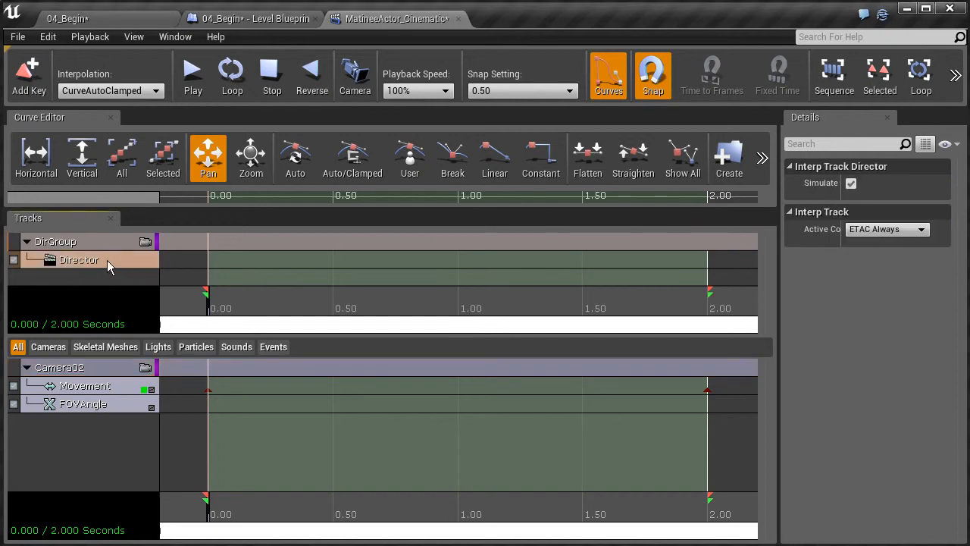
click(22, 80)
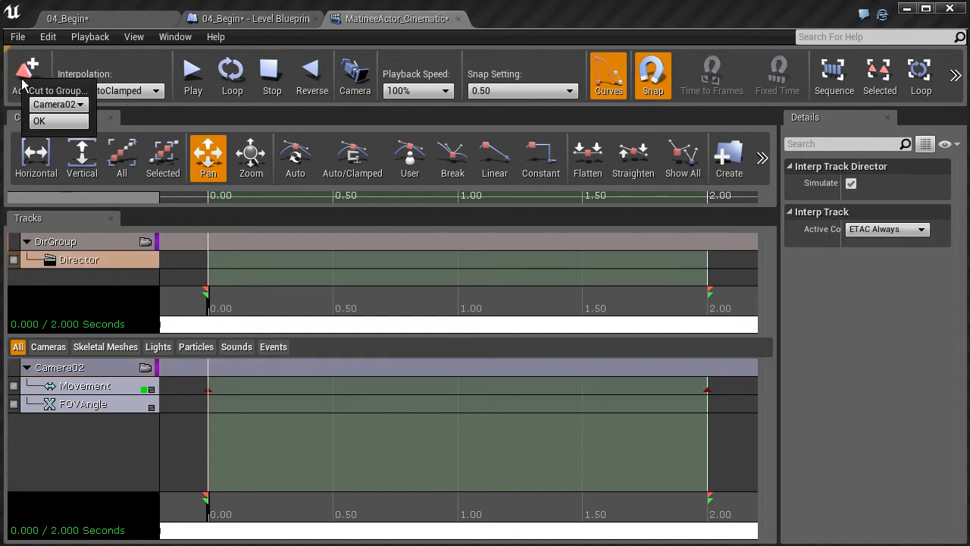
click(78, 108)
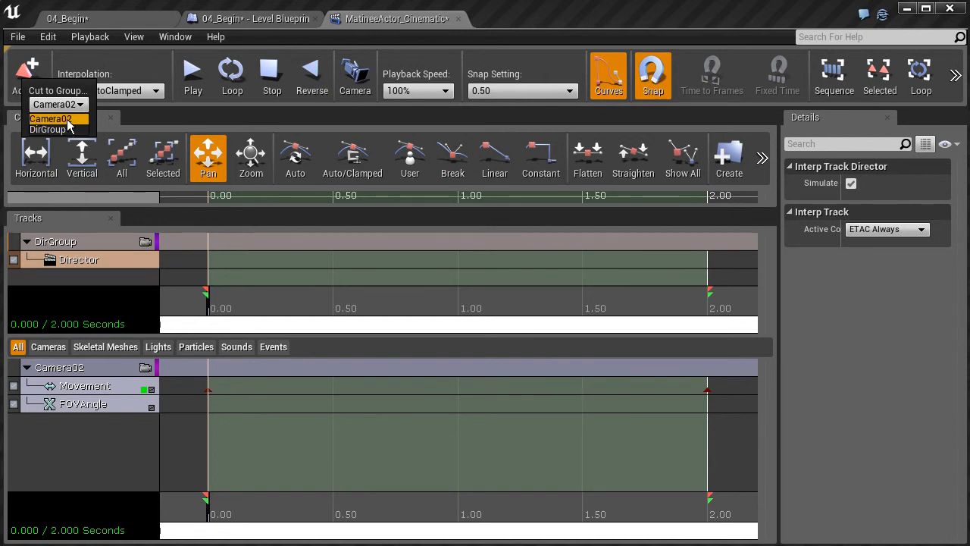
click(66, 122)
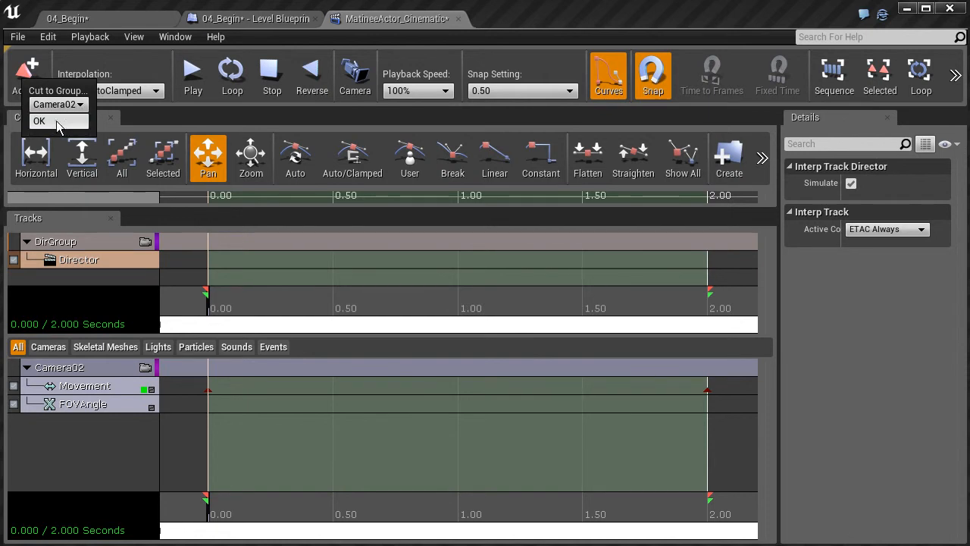
click(60, 123)
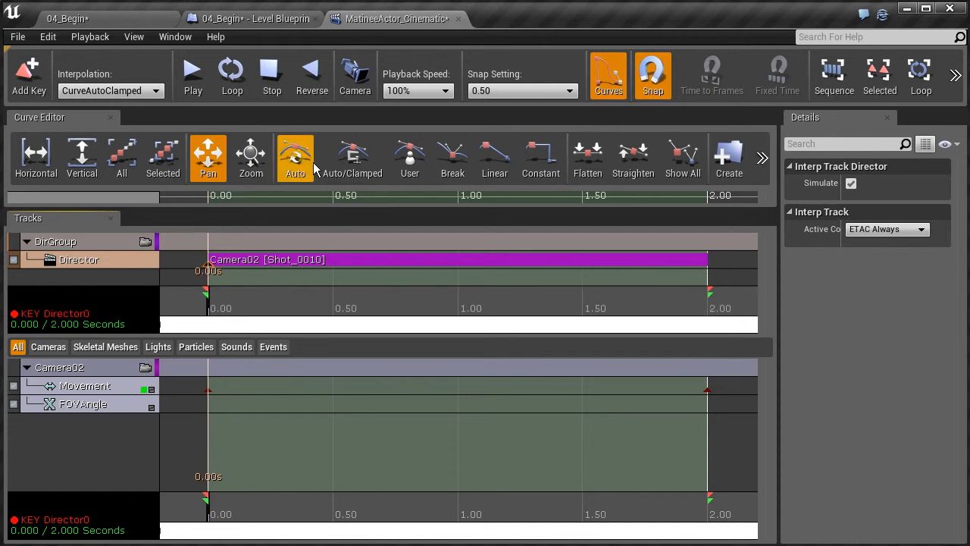
Step: Save all changes and close the MatineeActor_Cinematic editor
click(18, 37)
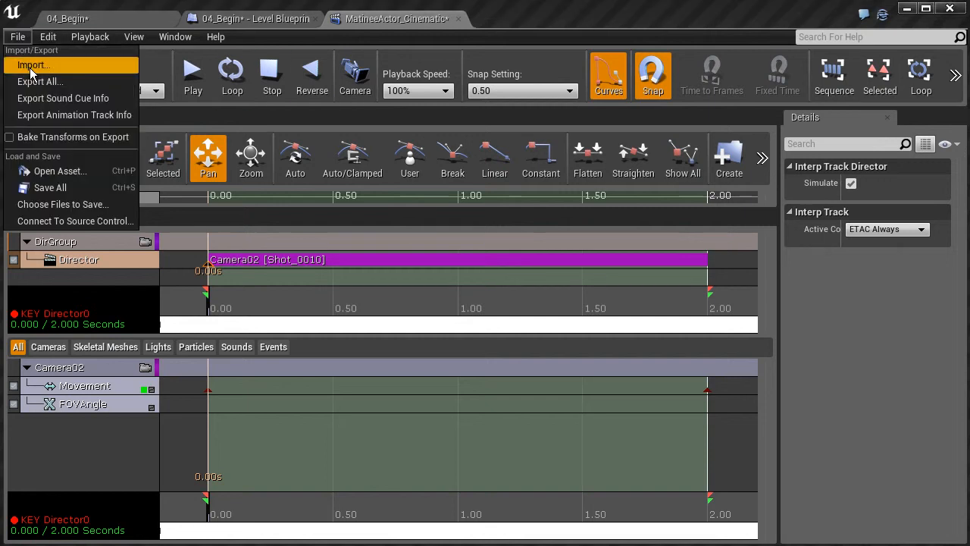
click(60, 189)
click(409, 349)
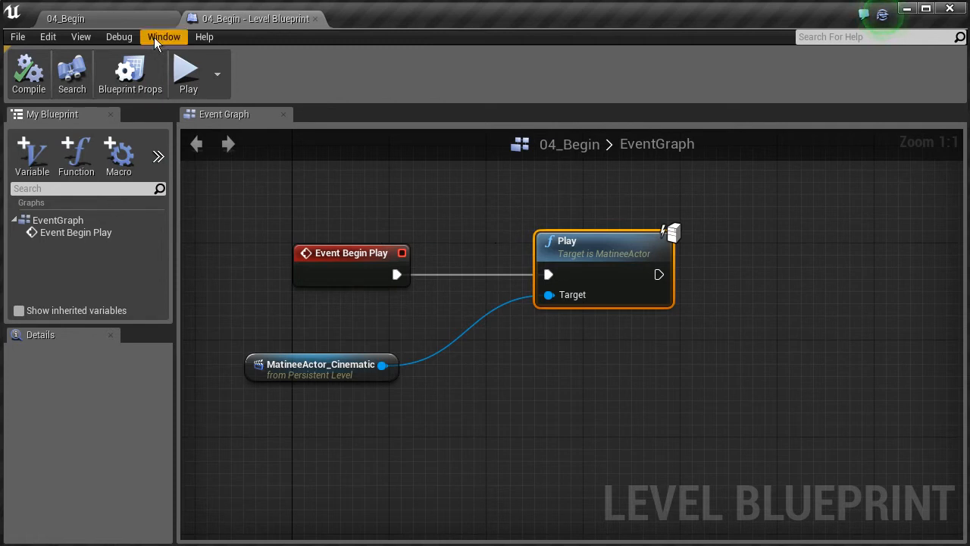
Step: Play-test the 04_Begin level twice to watch the camera cut at the start, moving the player forward before stopping
click(125, 17)
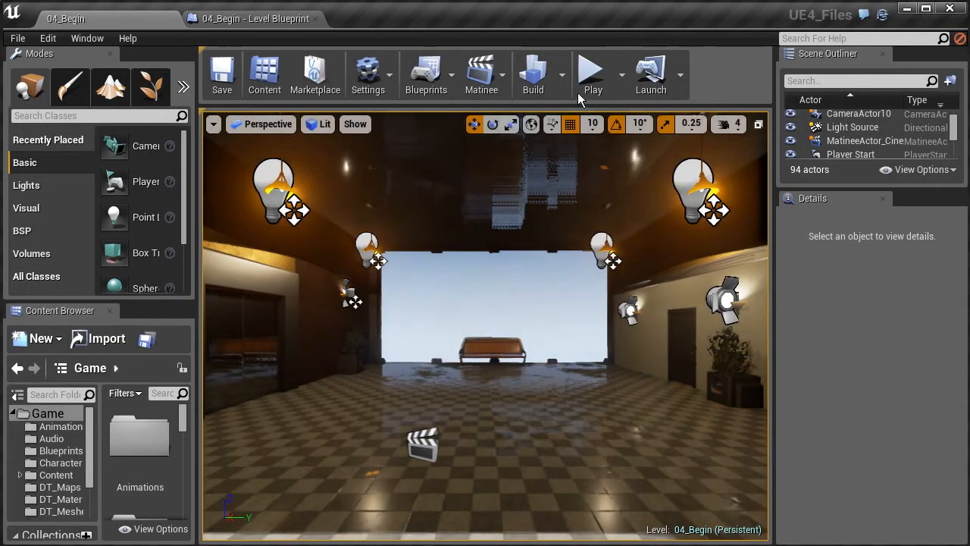
click(592, 74)
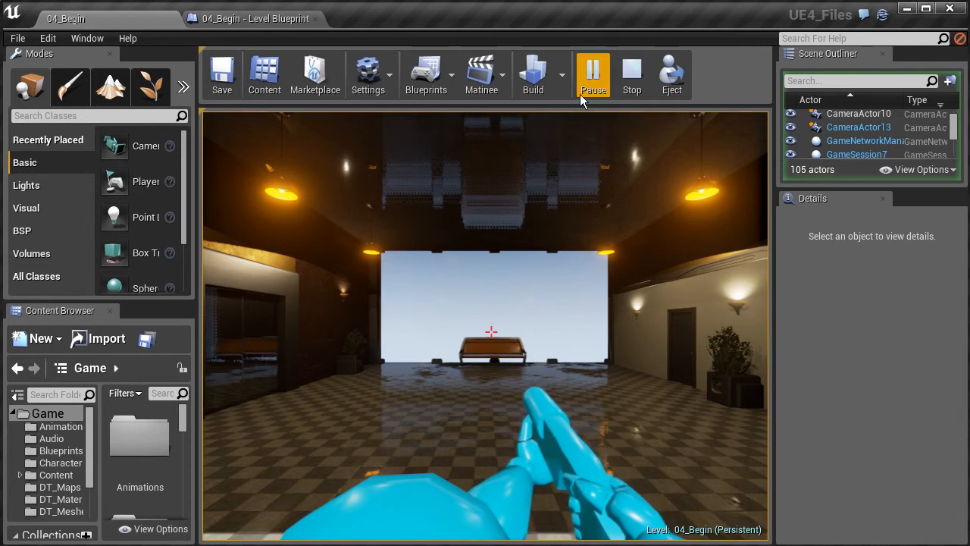
click(632, 74)
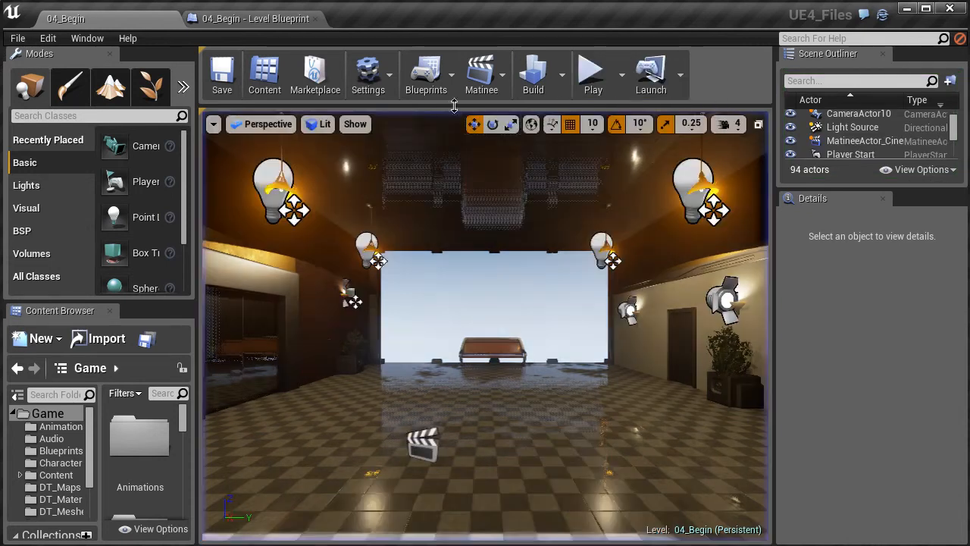
click(593, 76)
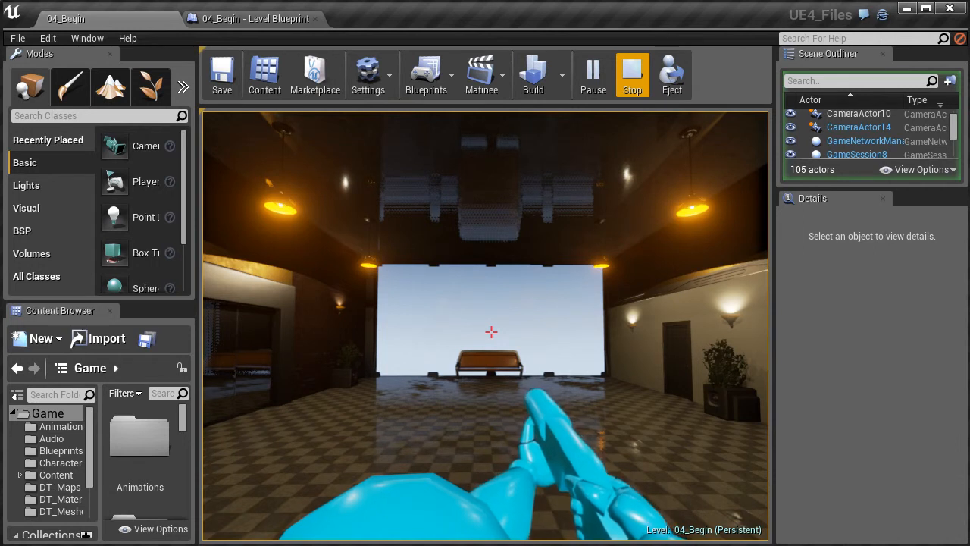
key(w)
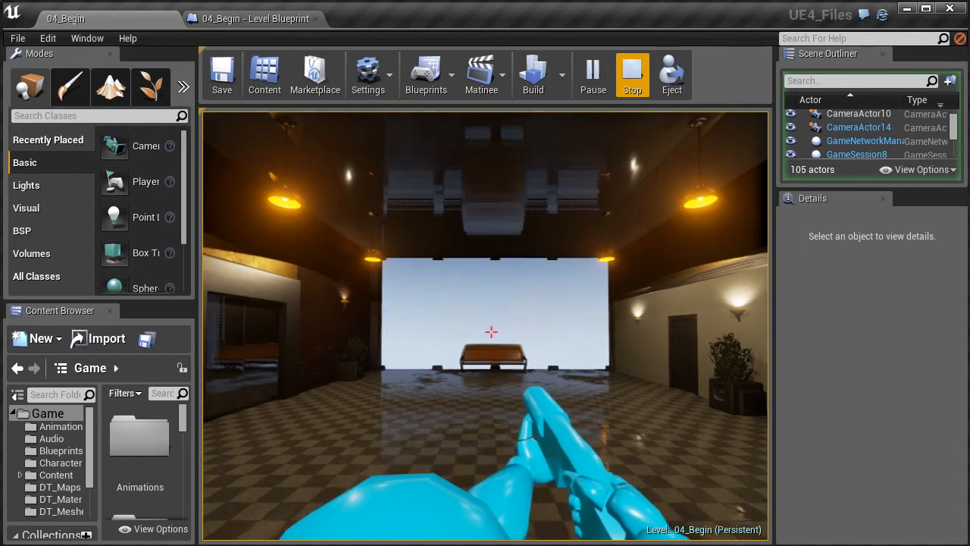
key(Escape)
Step: Bring the camera actors beside and behind the bench into view in the level viewport
right_drag(524, 333, 477, 353)
drag(474, 364, 512, 284)
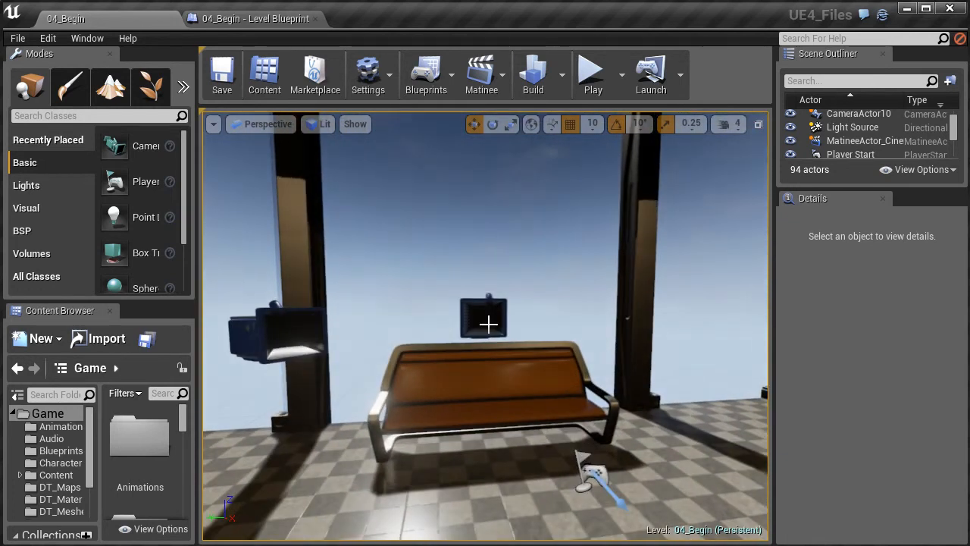